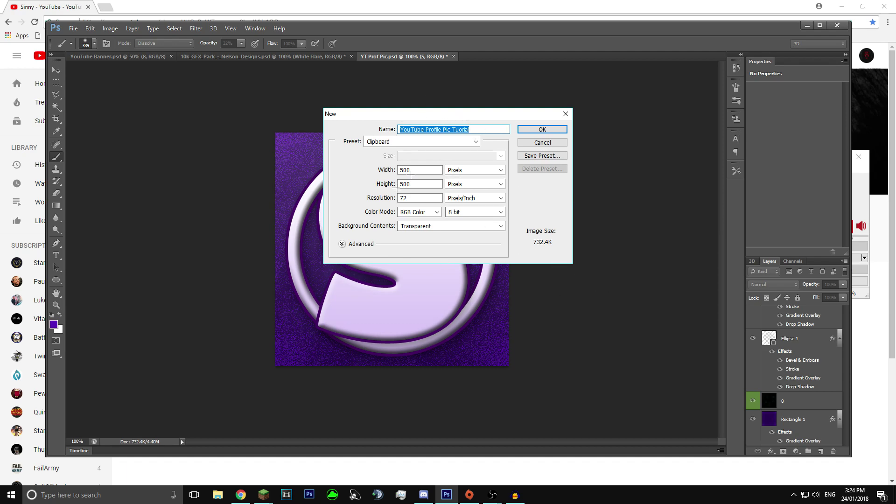
- Create a transparent 500 × 500 px document and cover the whole canvas with a purple rectangle shape of about 703 × 601 px
click(536, 130)
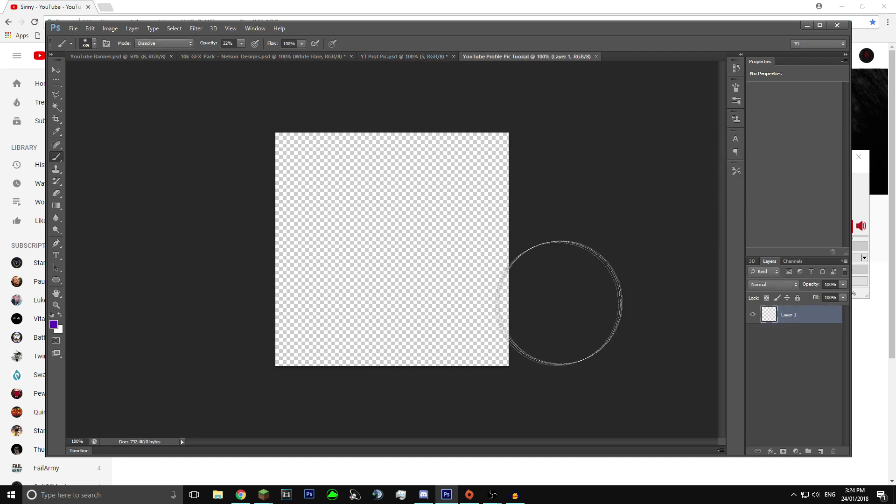
click(56, 70)
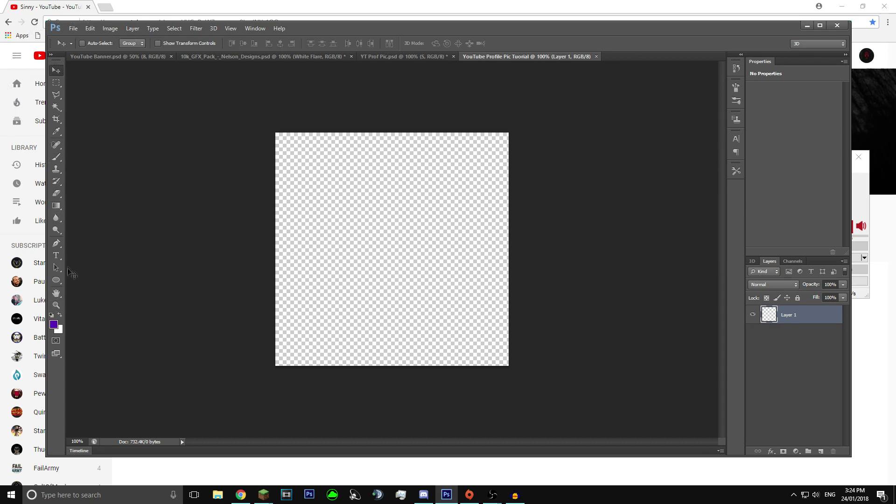
click(59, 207)
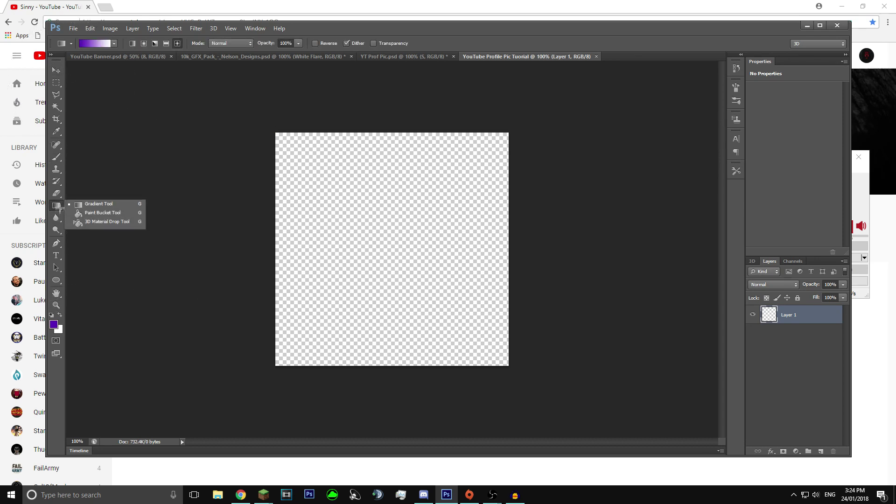
click(59, 281)
click(60, 282)
click(88, 281)
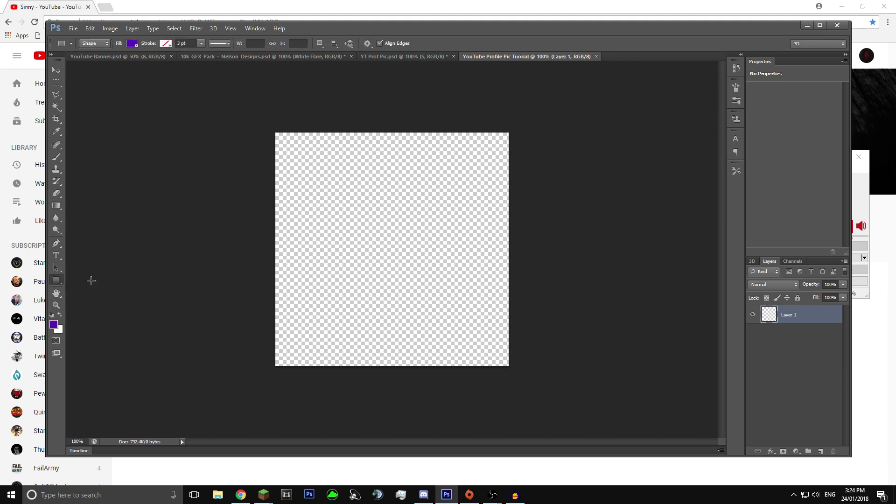
drag(237, 112, 565, 392)
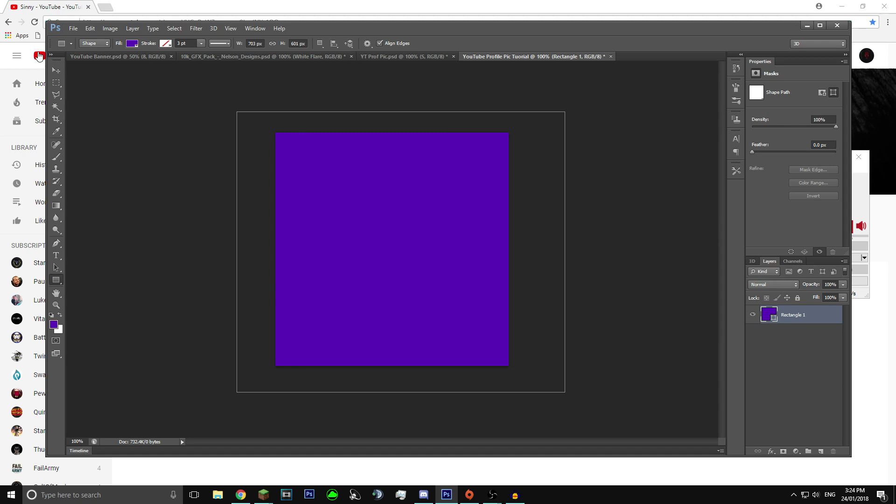
- Apply a black-to-white linear Gradient Overlay at about 30% opacity to the rectangle layer
click(56, 70)
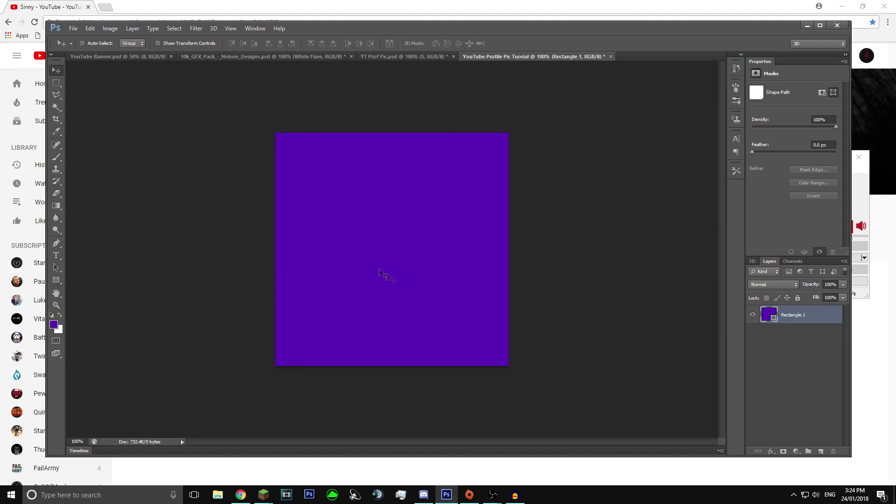
right_click(794, 317)
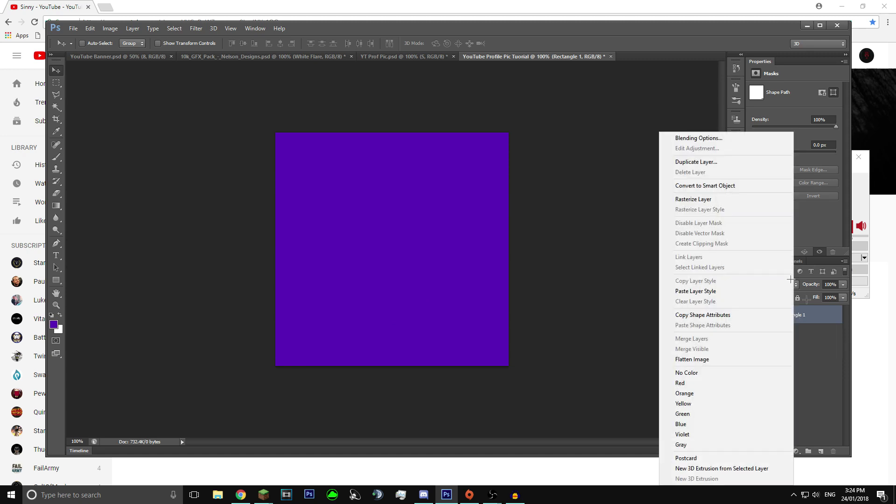
click(722, 137)
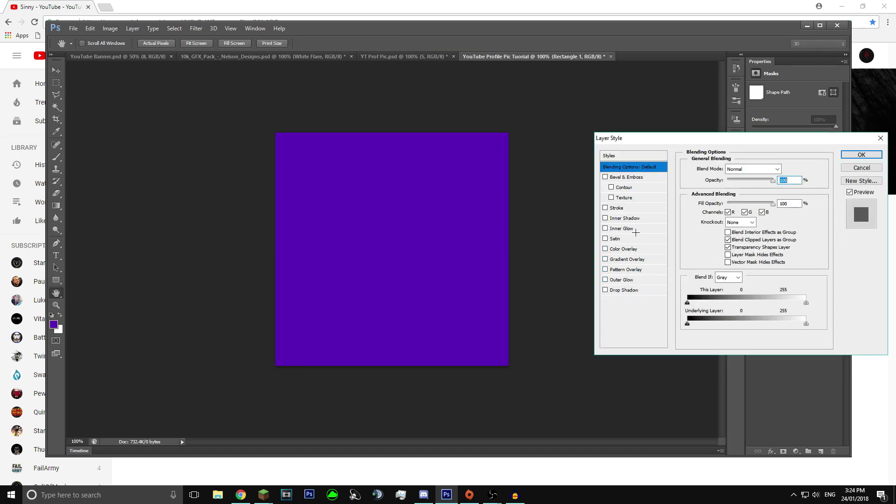
click(624, 259)
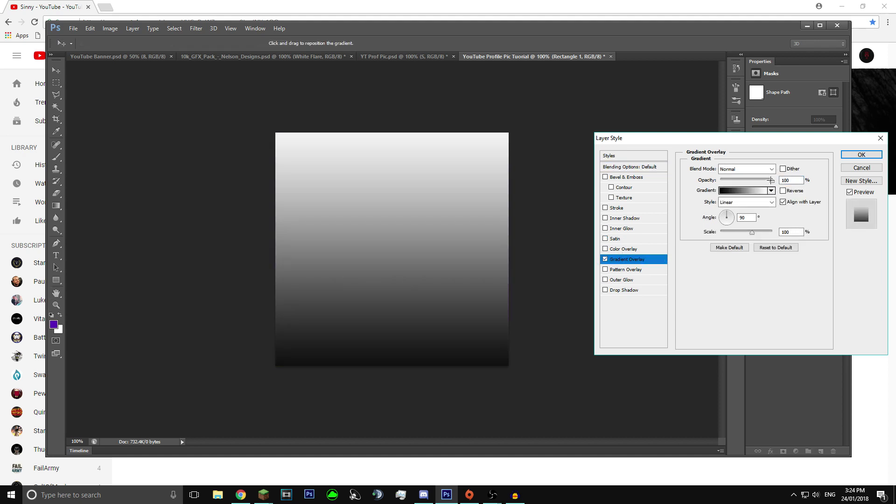
drag(771, 181, 736, 181)
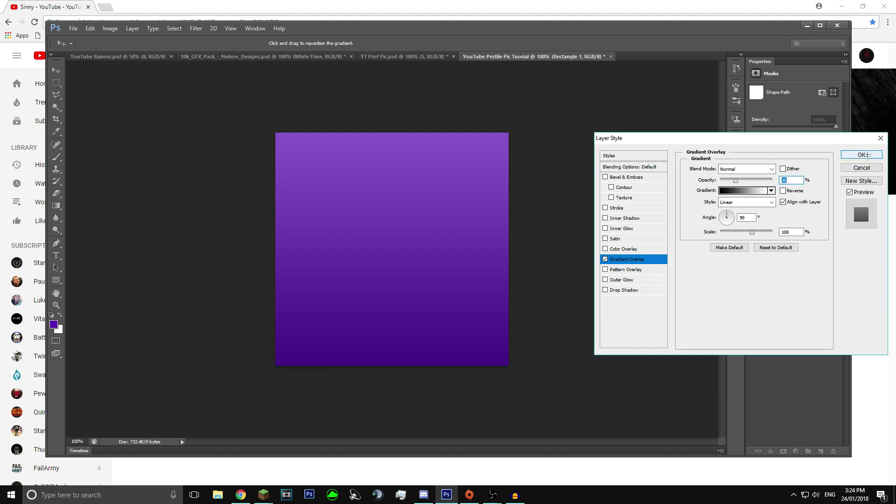
click(862, 154)
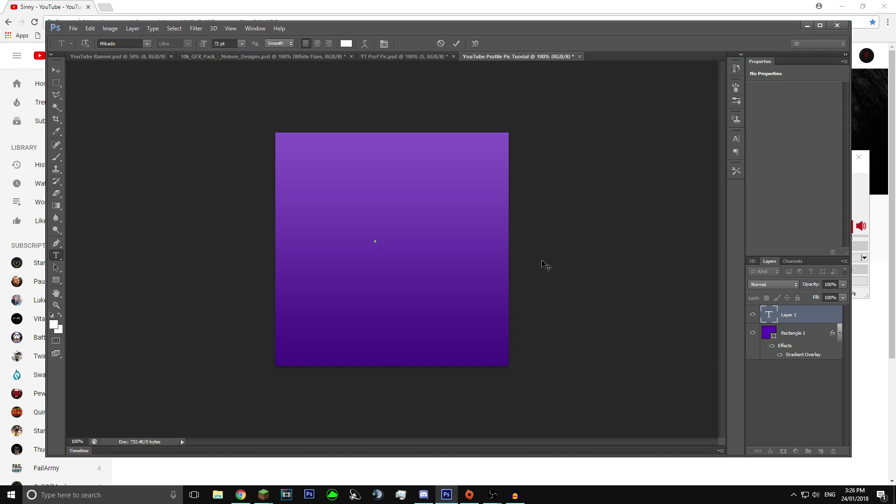
- Enter the letter S as white 72 pt Mikado text near the middle of the canvas
text(S)
key(BackSpace)
text(S)
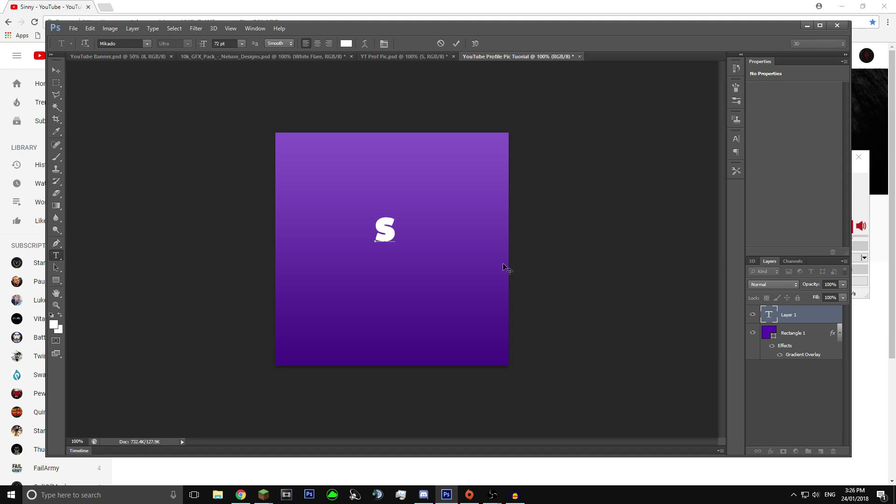
key(ctrl+Return)
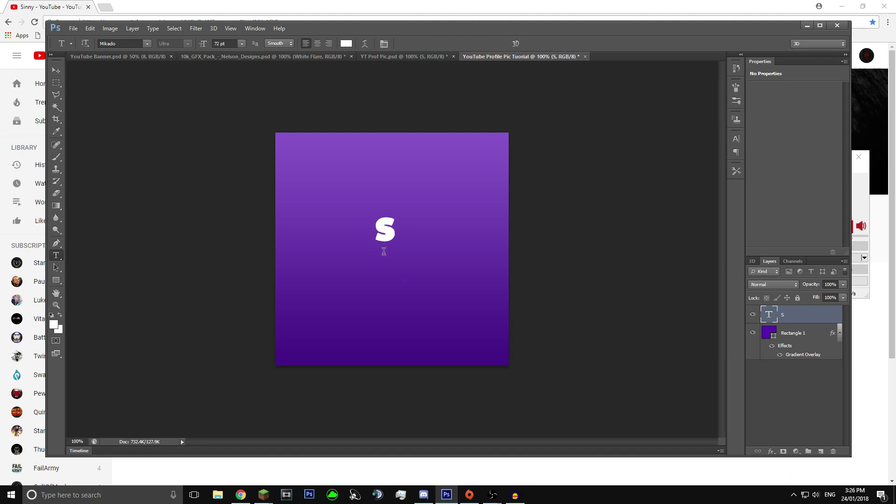
- Scale the letter S proportionally to about 578% and move it to roughly the middle of the canvas
key(v)
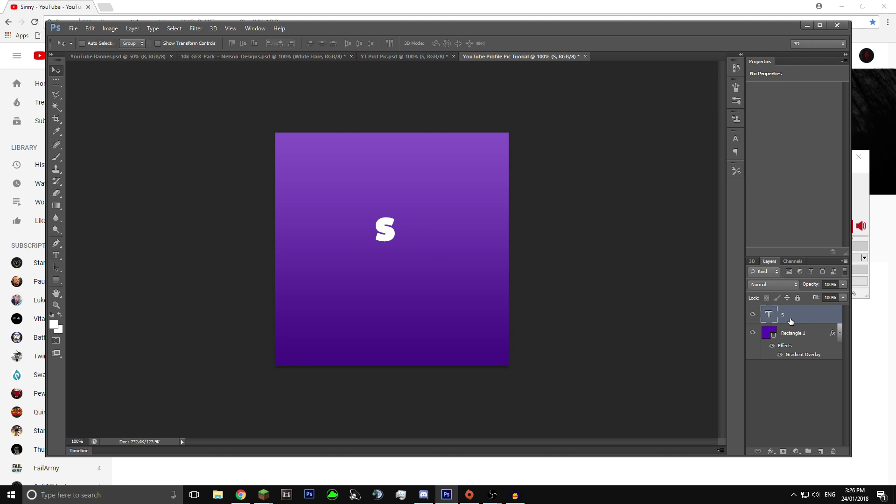
key(t)
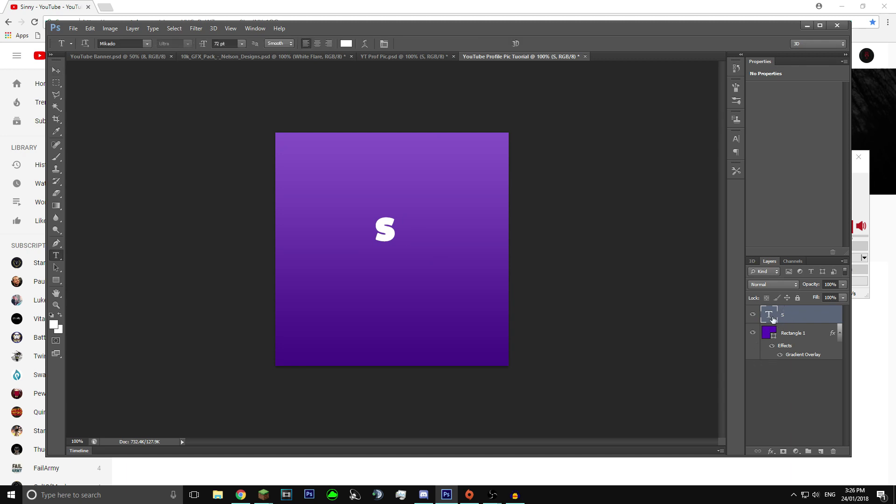
key(ctrl+t)
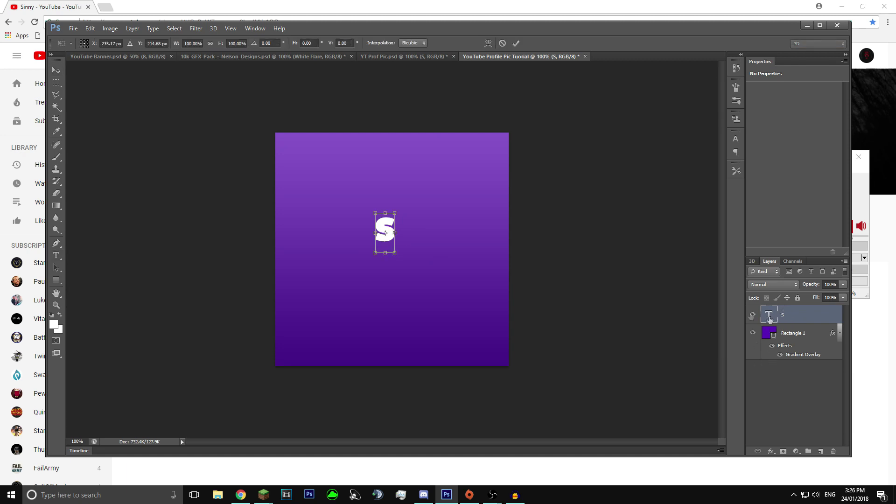
drag(400, 211, 442, 110)
drag(440, 178, 425, 274)
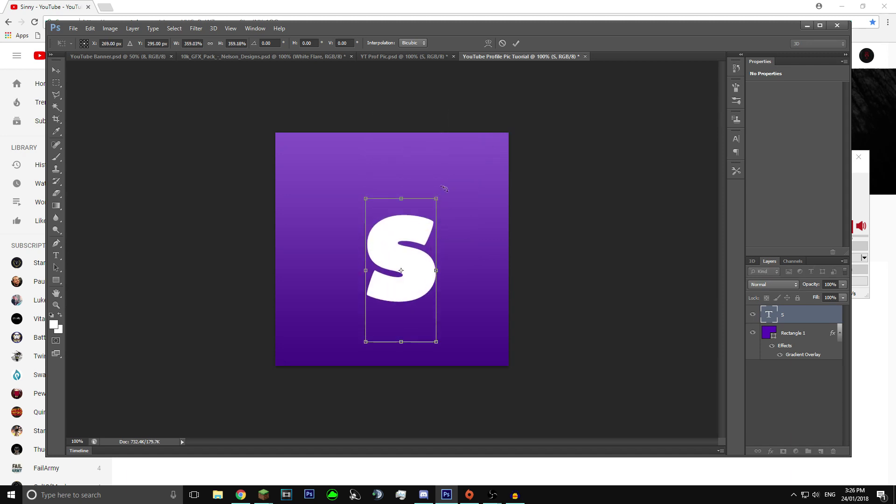
drag(436, 196, 508, 153)
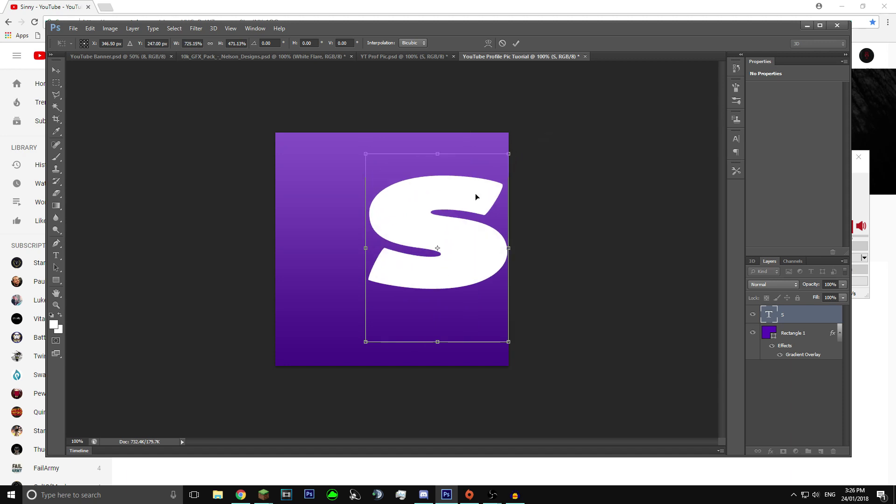
key(ctrl+z)
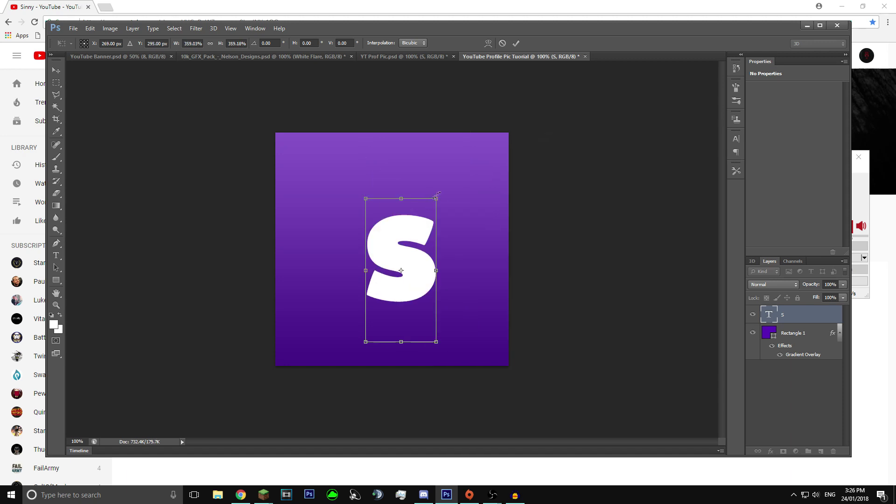
drag(436, 200, 535, 140)
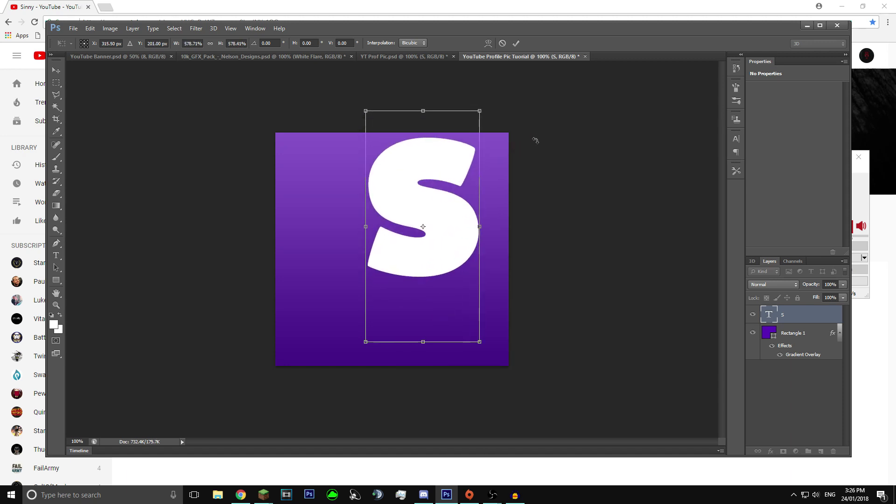
drag(452, 185, 422, 222)
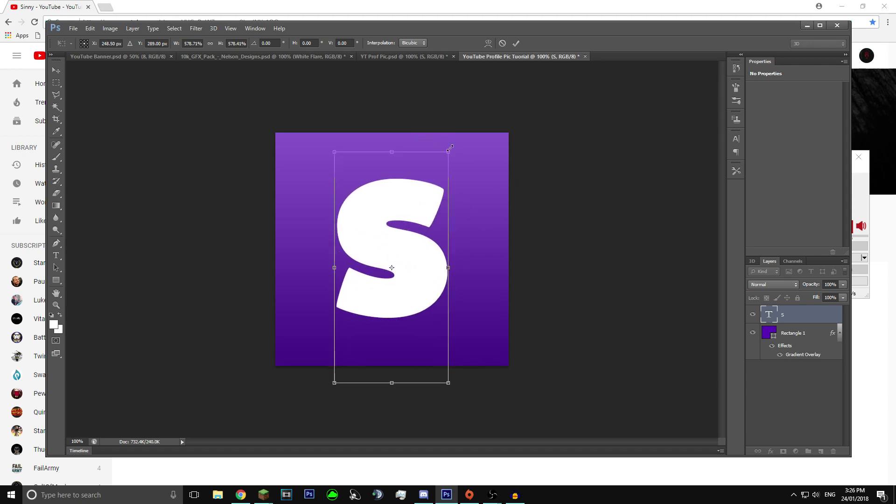
click(515, 43)
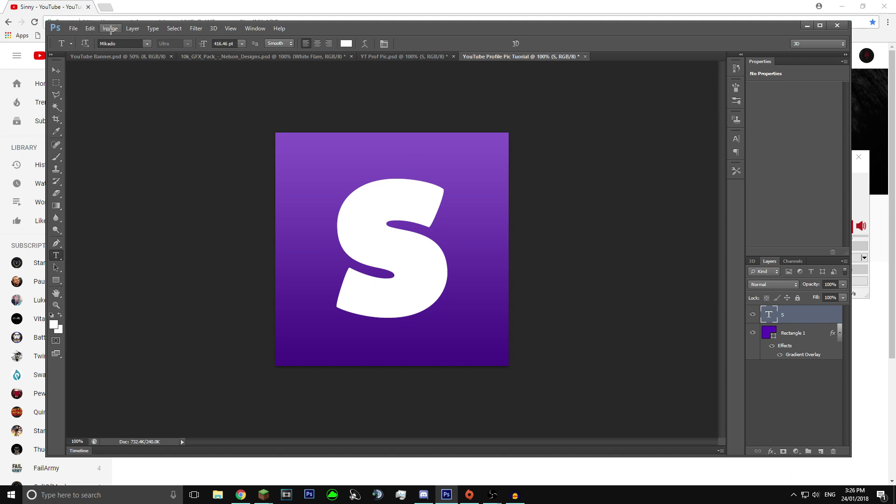
- Align the S layer to the full canvas by vertical and horizontal centers, and clear the selection
key(ctrl+a)
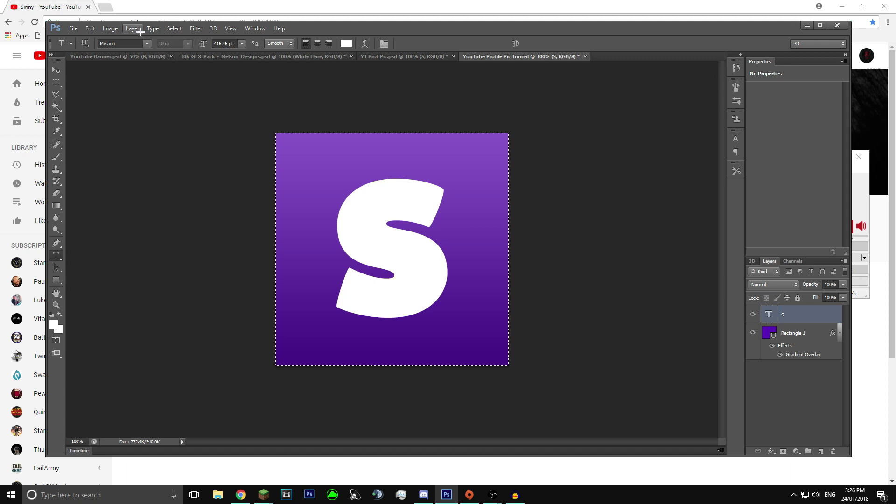
click(139, 31)
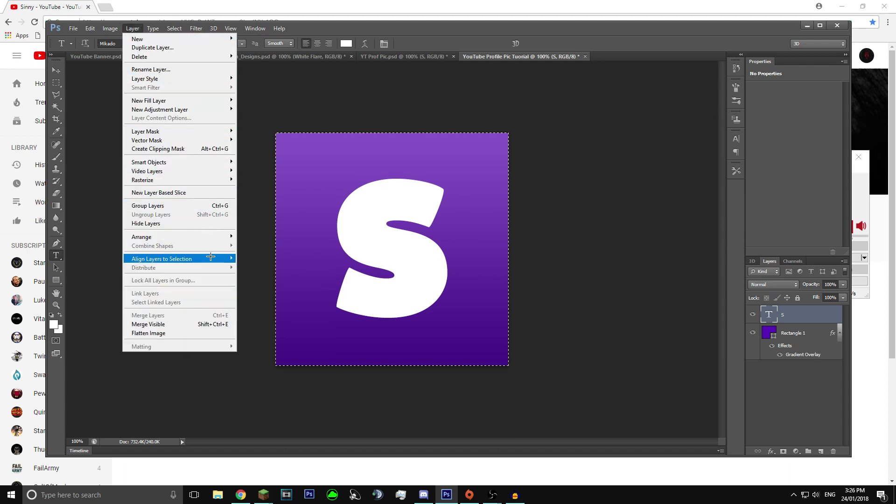
mouse_move(210, 258)
click(262, 268)
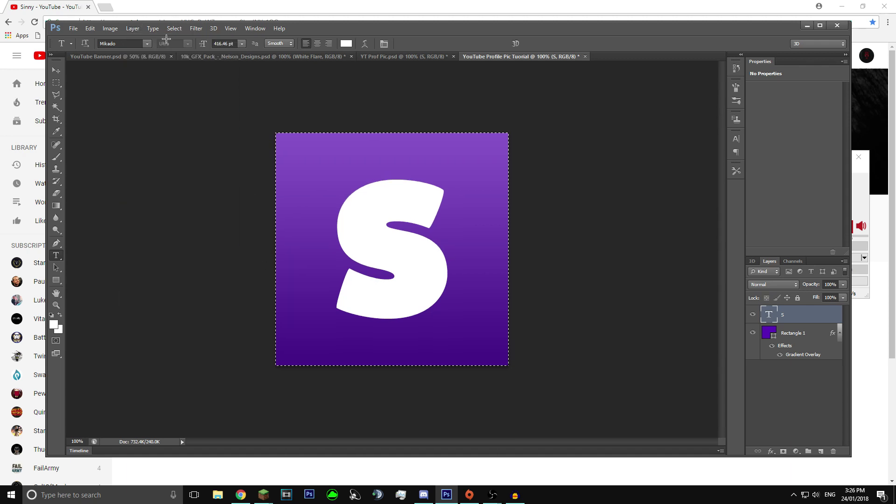
click(132, 29)
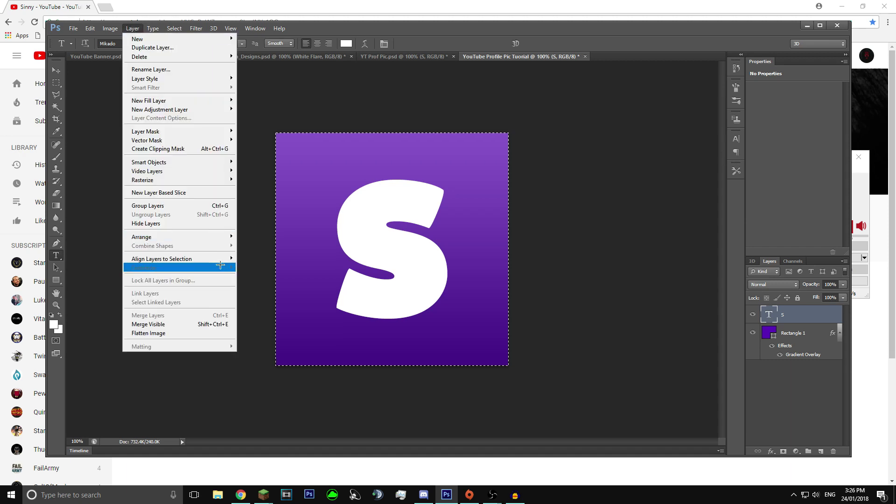
mouse_move(219, 259)
click(279, 298)
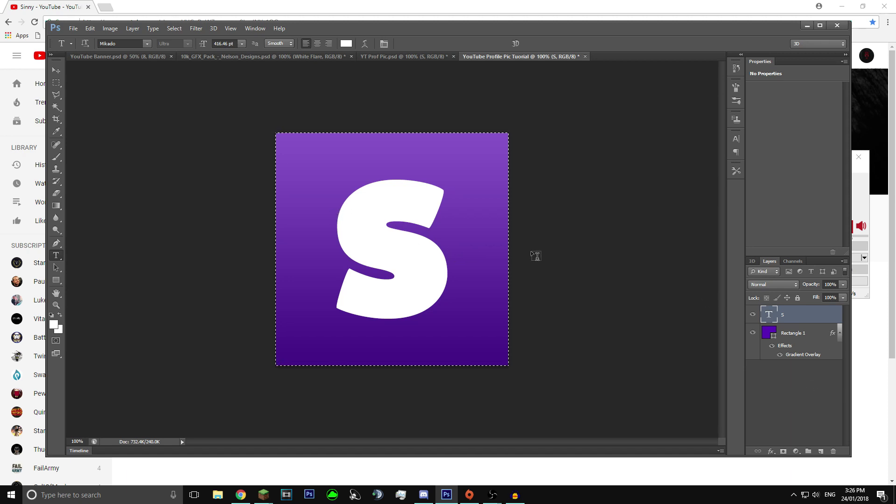
key(ctrl+d)
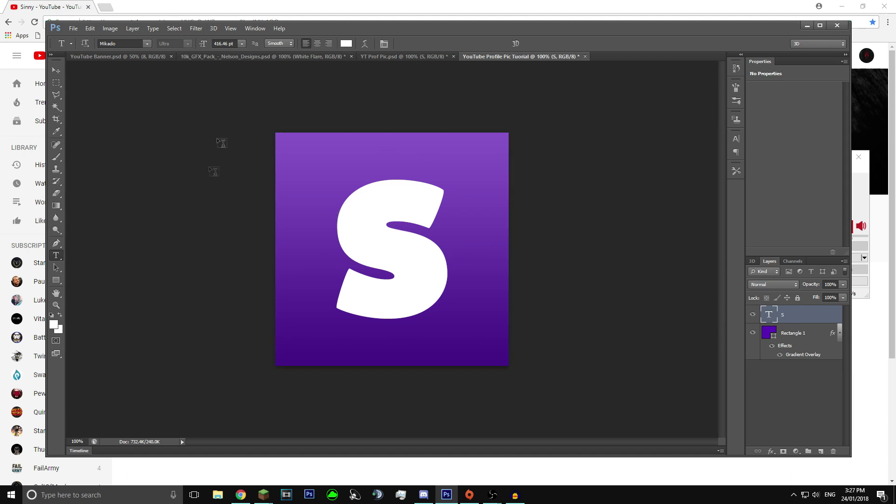
- Add a black Drop Shadow to the S layer with 100% opacity and 7 px distance, and slightly increase its size
click(55, 70)
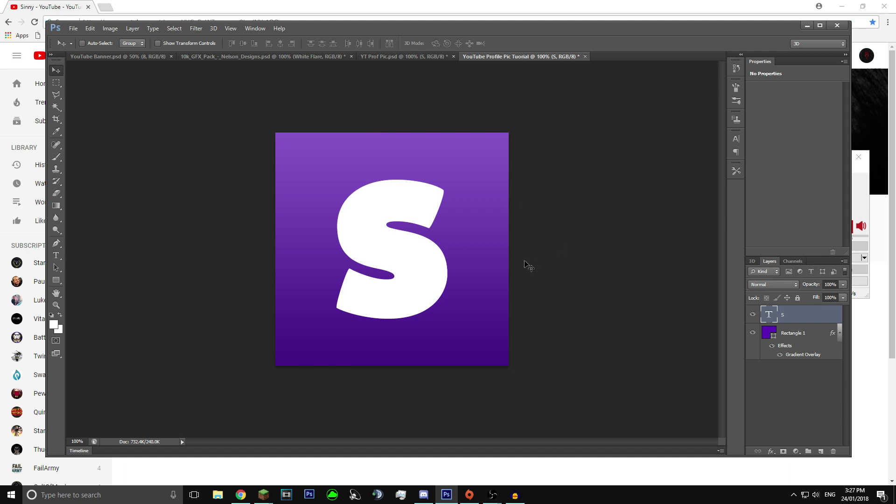
right_click(795, 312)
click(697, 125)
drag(668, 140, 623, 131)
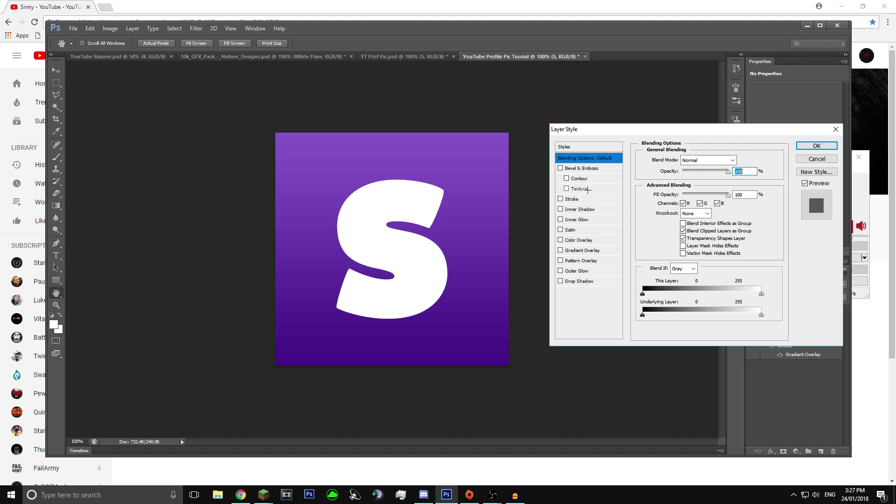
click(585, 282)
drag(709, 171, 722, 171)
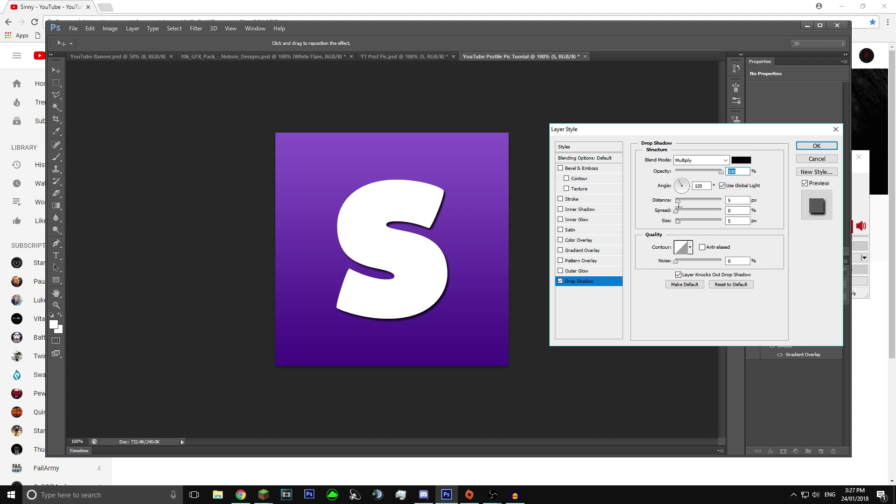
drag(677, 200, 679, 222)
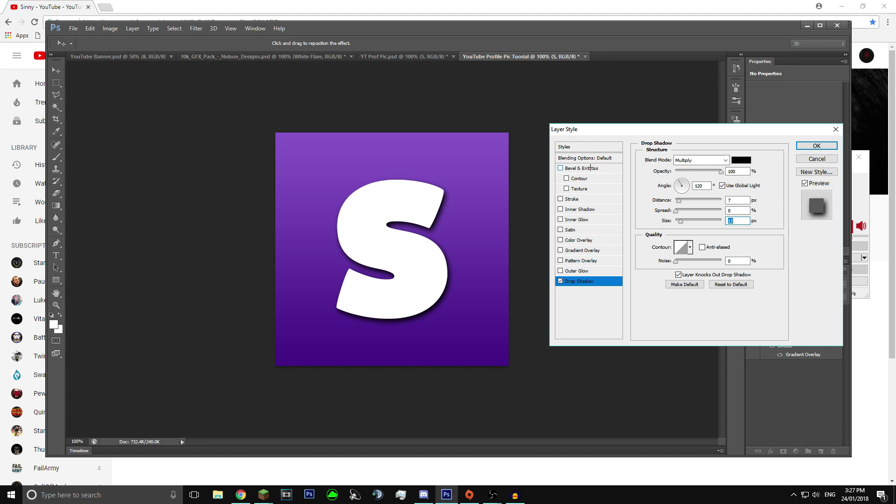
- Add a smooth Inner Bevel to the S layer with 123% depth and 10 px size, and increase its softening
click(590, 168)
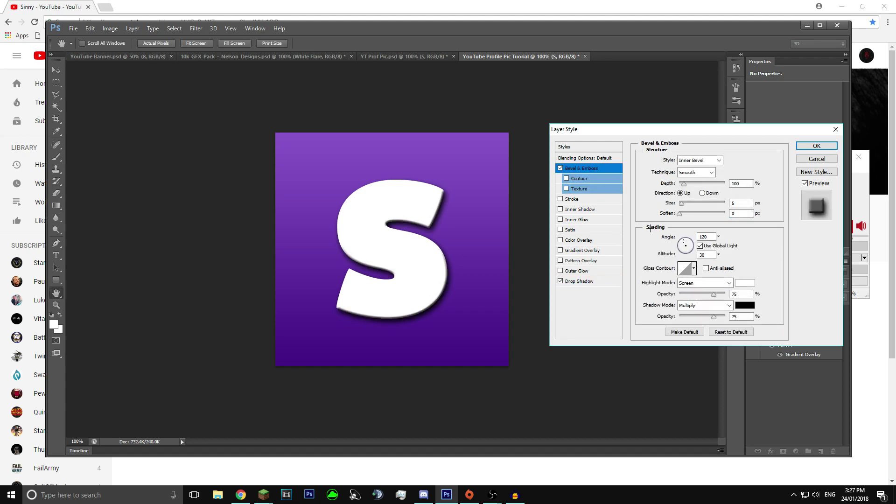
click(566, 178)
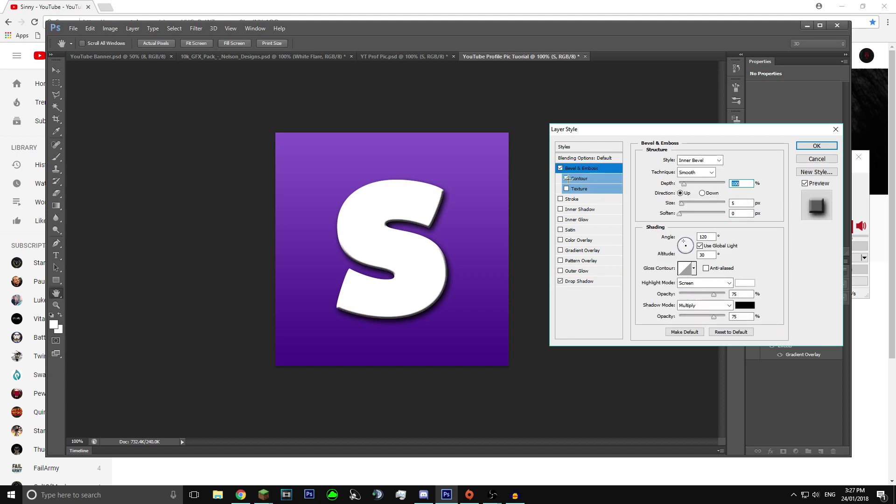
click(566, 177)
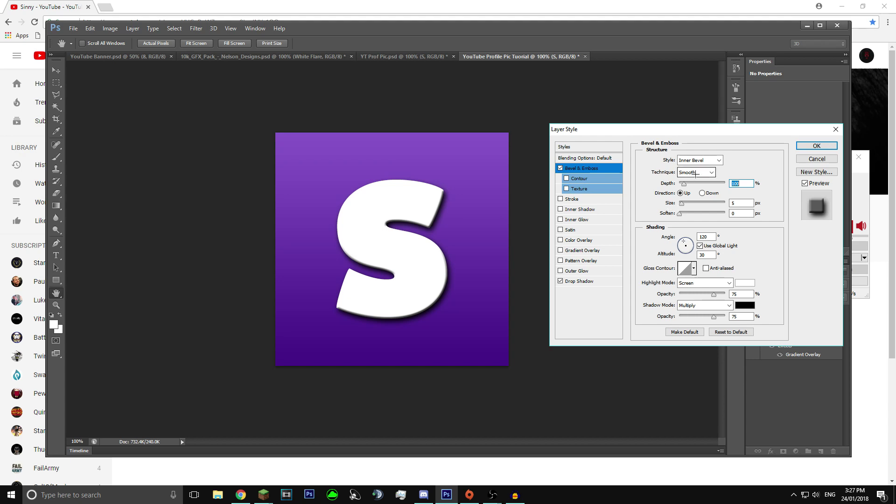
mouse_move(683, 184)
mouse_down()
mouse_move(719, 185)
mouse_move(683, 192)
mouse_up()
mouse_move(682, 203)
mouse_down()
mouse_move(683, 212)
mouse_move(701, 215)
mouse_up()
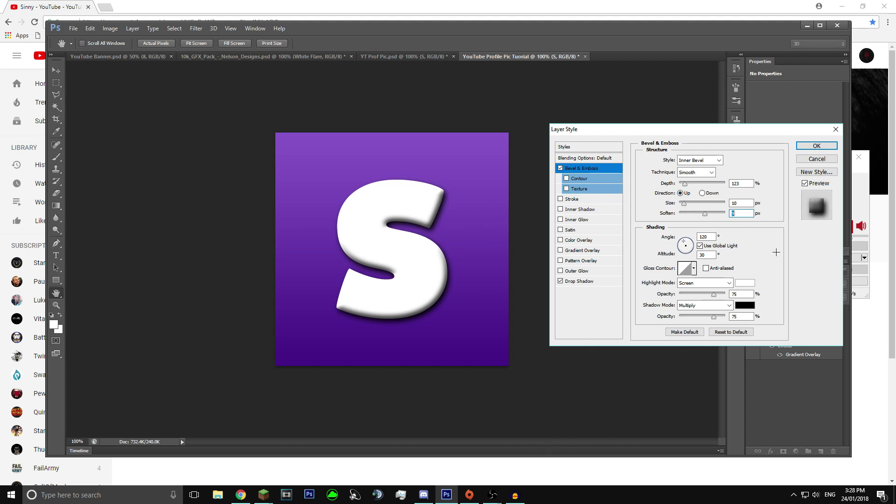
- Add a black Satin effect in Multiply mode to the S layer, lowering its opacity to below 10%, with Inner Shadow left off
click(580, 209)
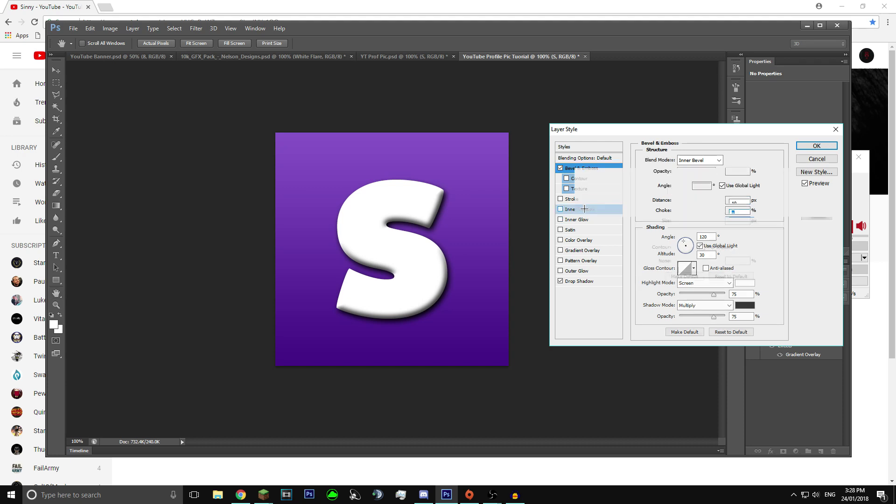
click(560, 209)
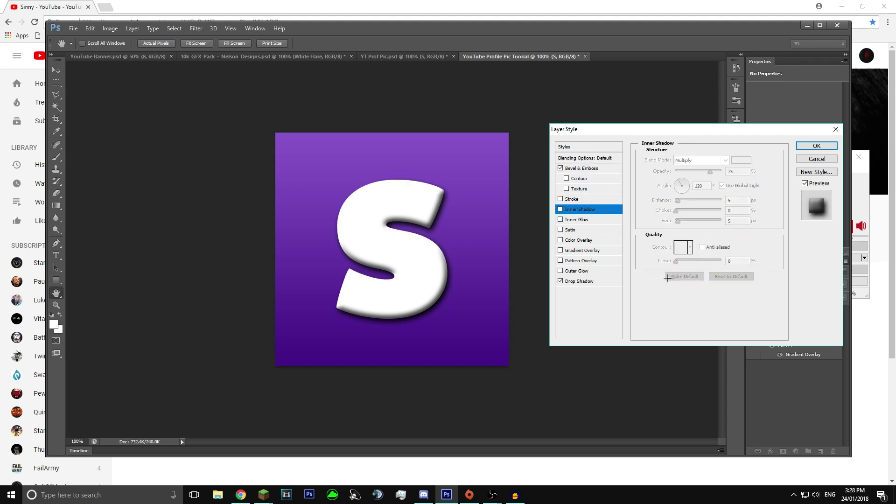
click(574, 229)
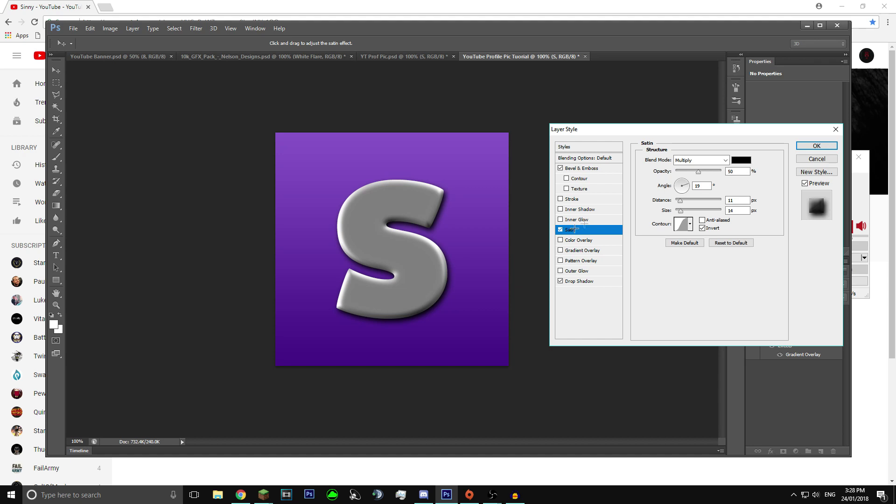
drag(699, 171, 680, 171)
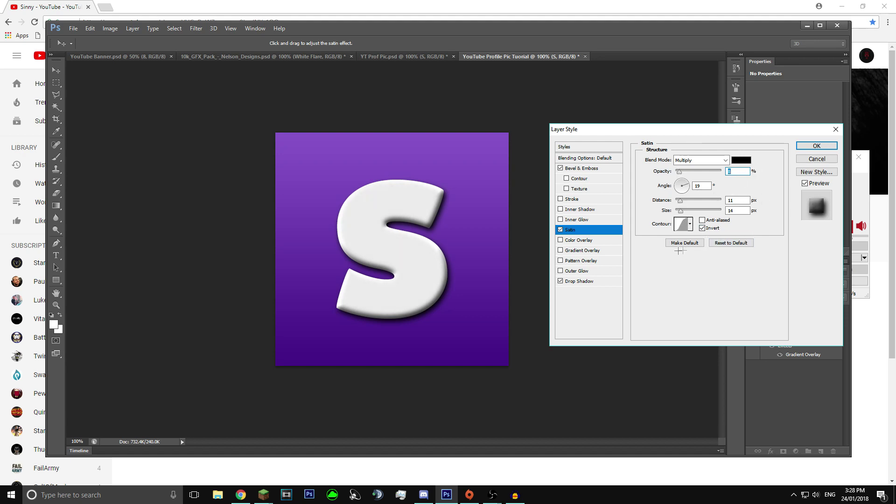
- Add a linear black-to-white Gradient Overlay at 20% opacity to the S layer and apply the layer styles
click(560, 250)
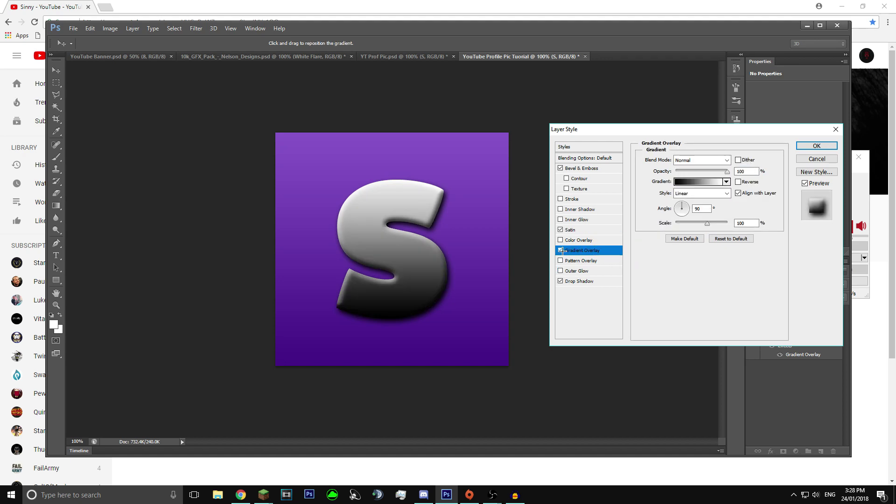
click(727, 172)
drag(727, 172, 716, 171)
click(726, 181)
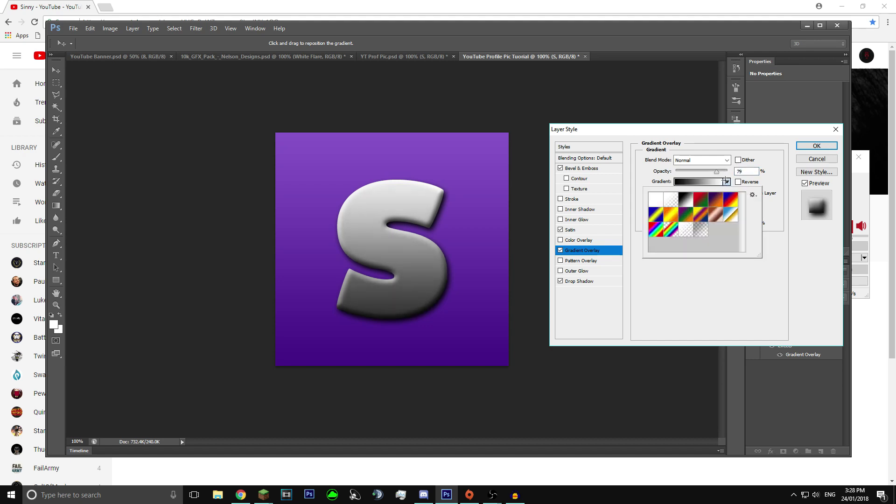
click(726, 181)
drag(716, 171, 687, 175)
drag(687, 175, 685, 175)
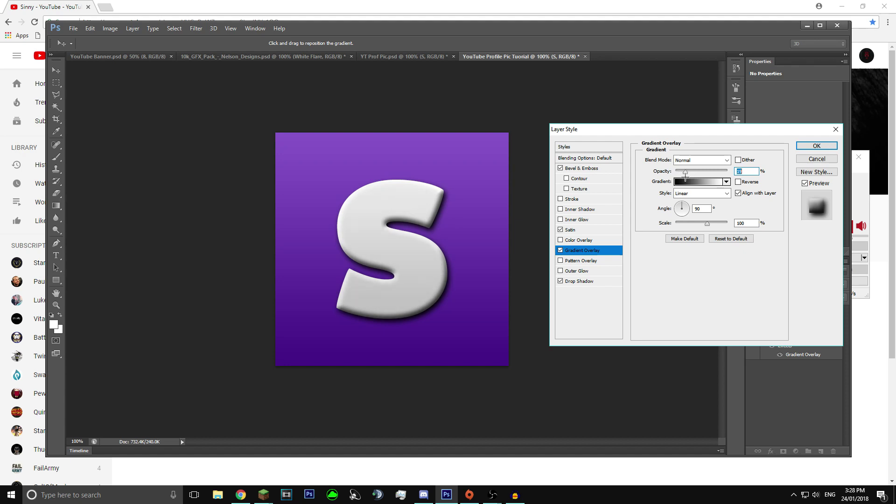
drag(685, 175, 684, 176)
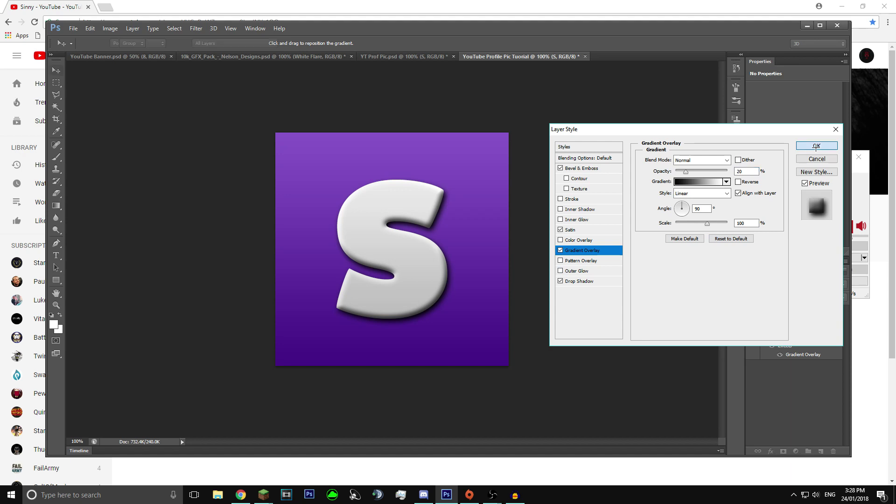
click(816, 147)
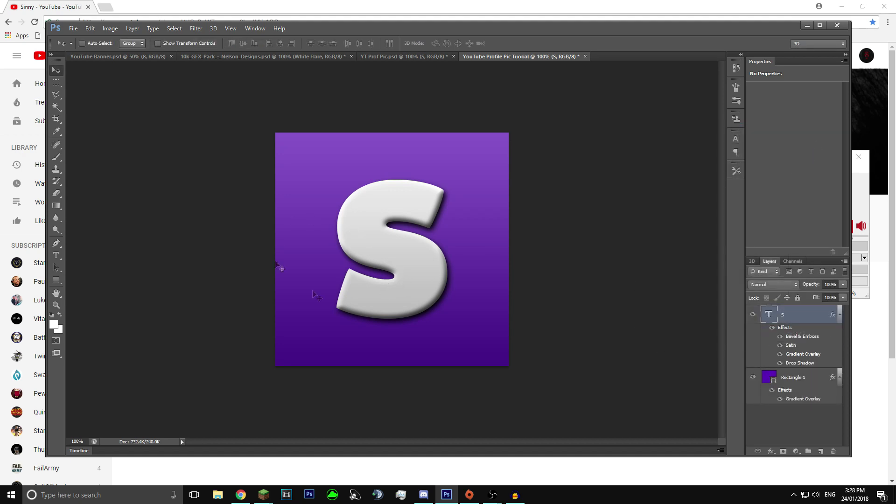